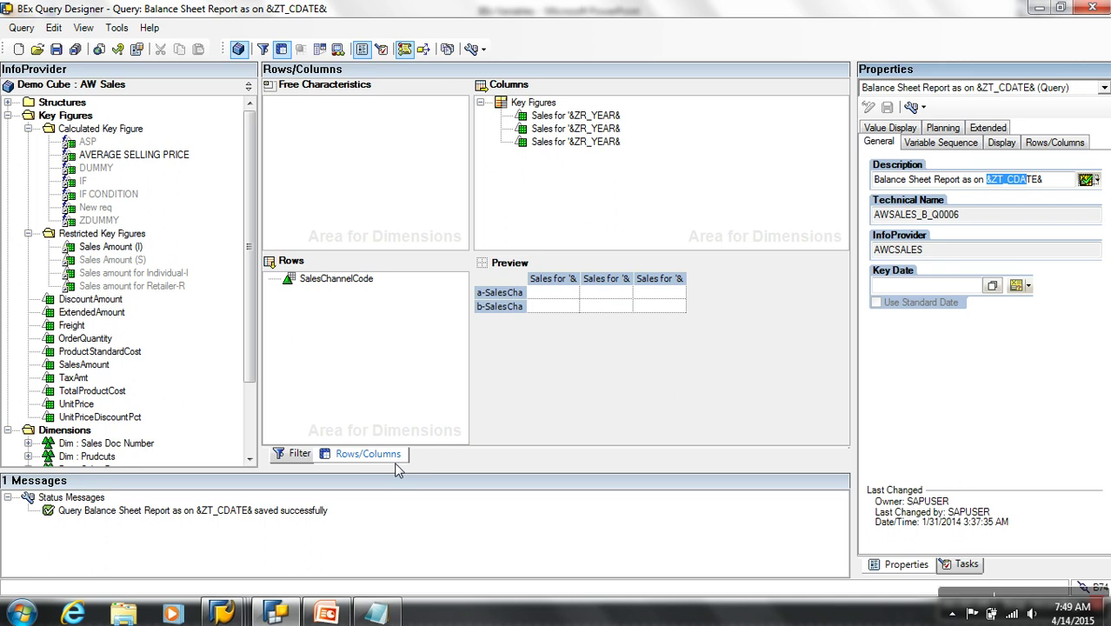
Create a new calculated key figure for the AW Sales cube and open its definition for editing.
right_click(97, 134)
left_click(130, 142)
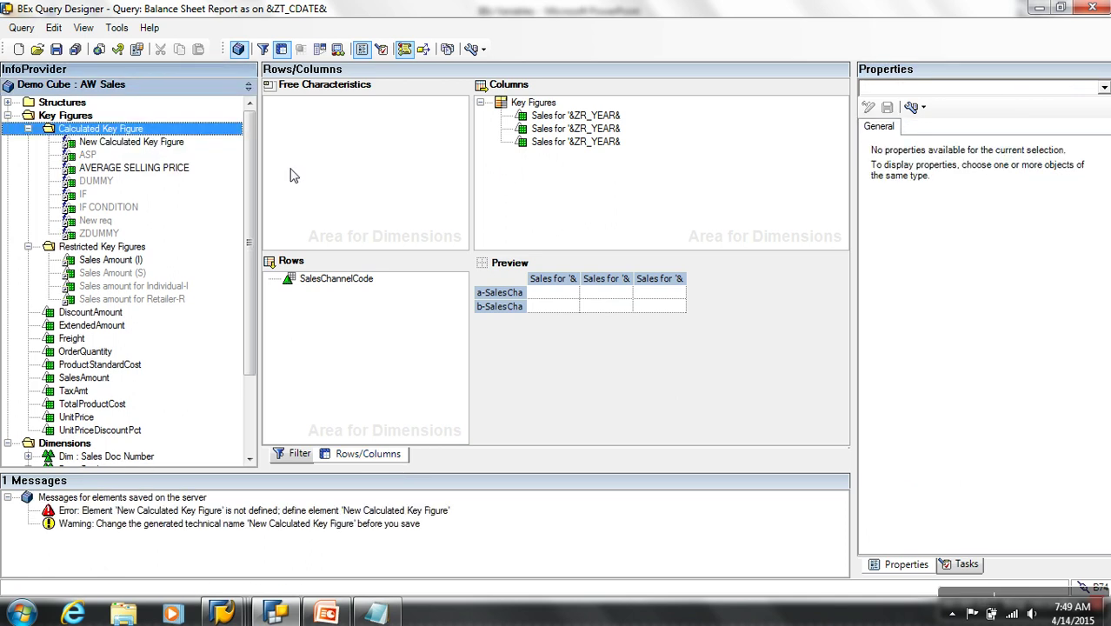
left_click(139, 142)
right_click(145, 142)
left_click(170, 148)
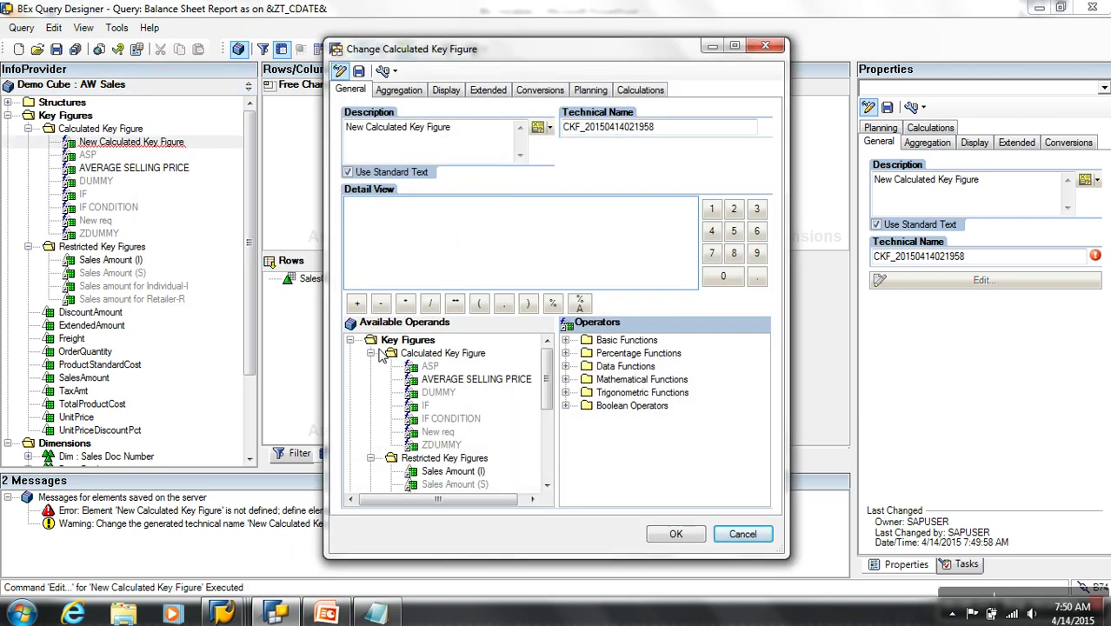
Create a formula variable among the calculated key figure's operands, view its general settings and close the editors without applying changes.
left_click(349, 340)
left_click(411, 259)
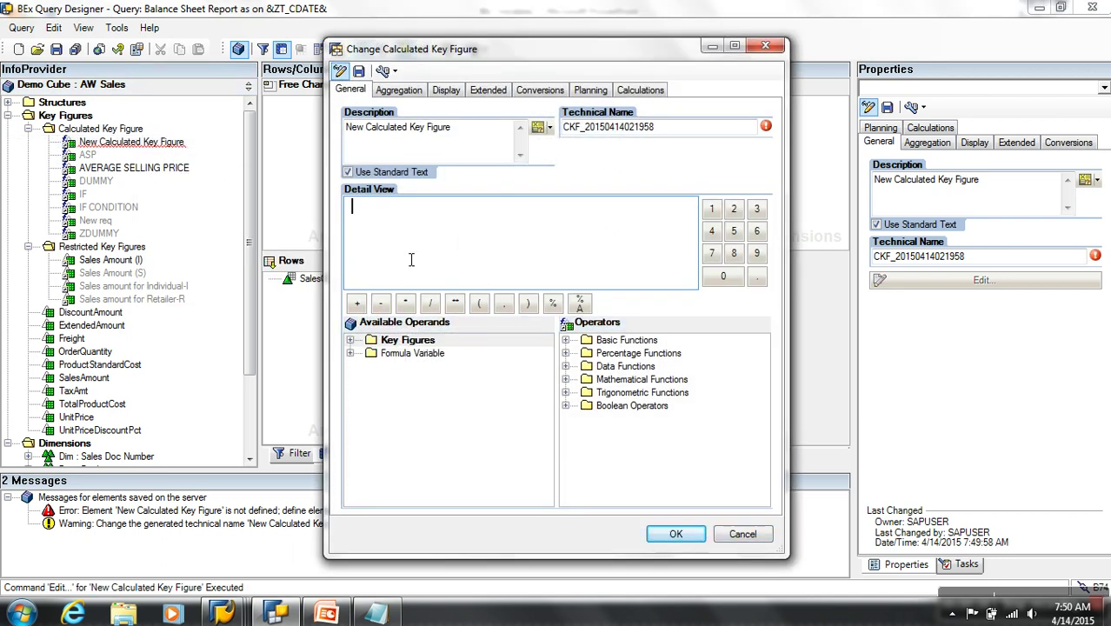
right_click(421, 352)
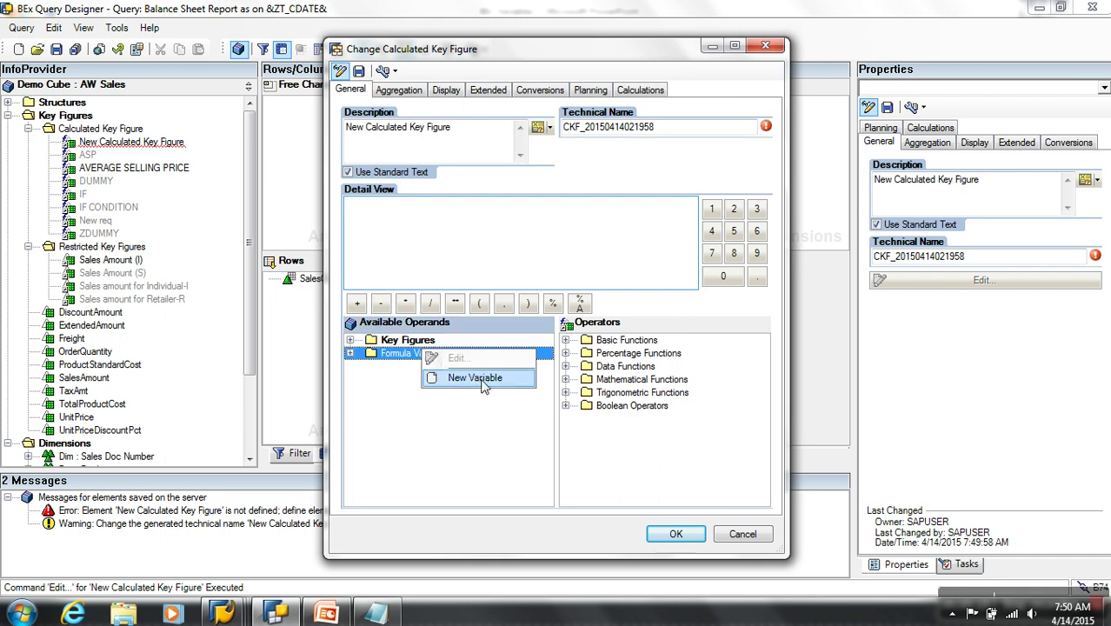
left_click(474, 378)
right_click(445, 366)
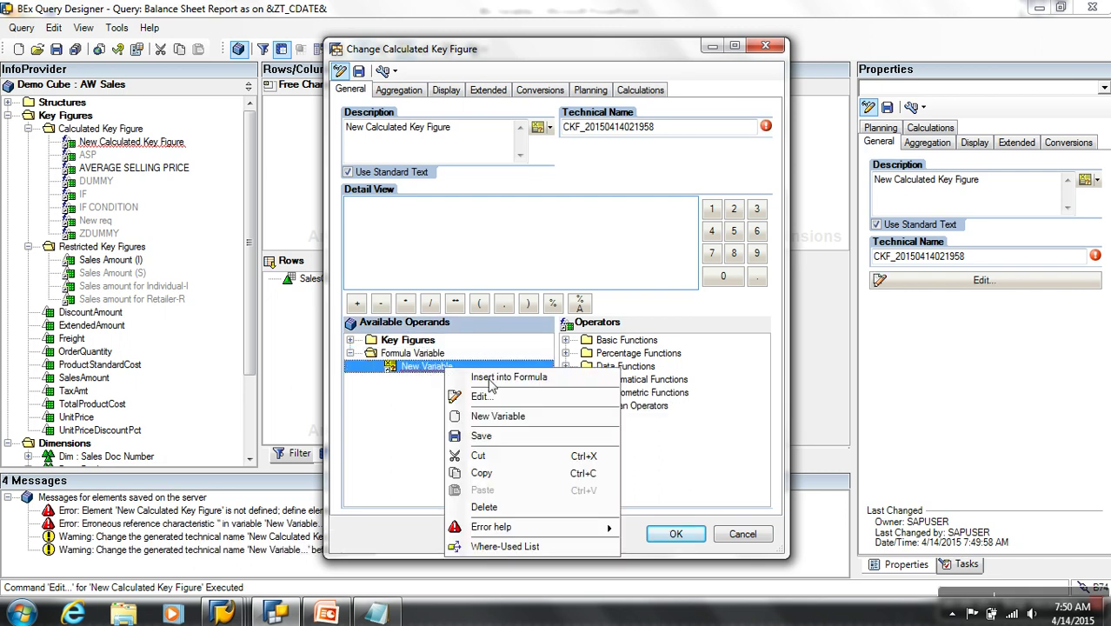
left_click(483, 397)
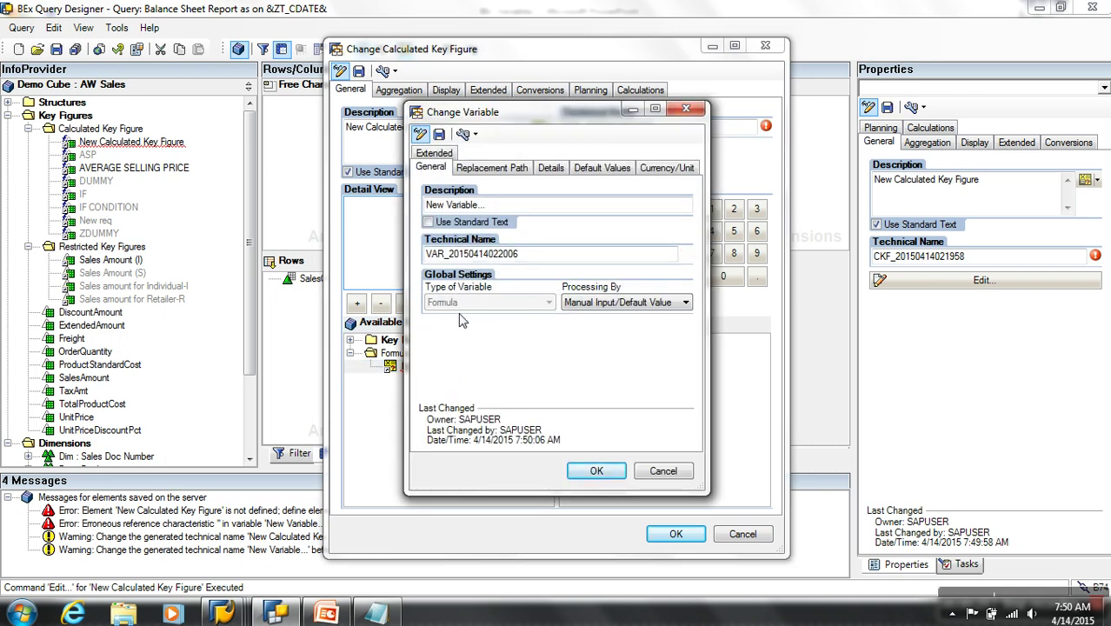
left_click(647, 475)
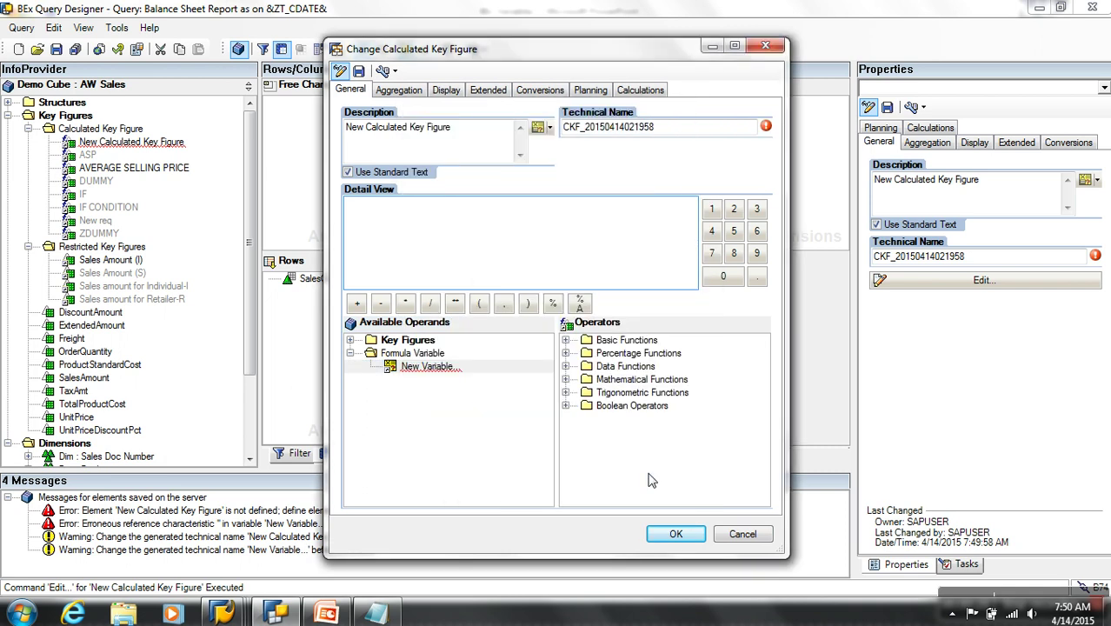
left_click(465, 229)
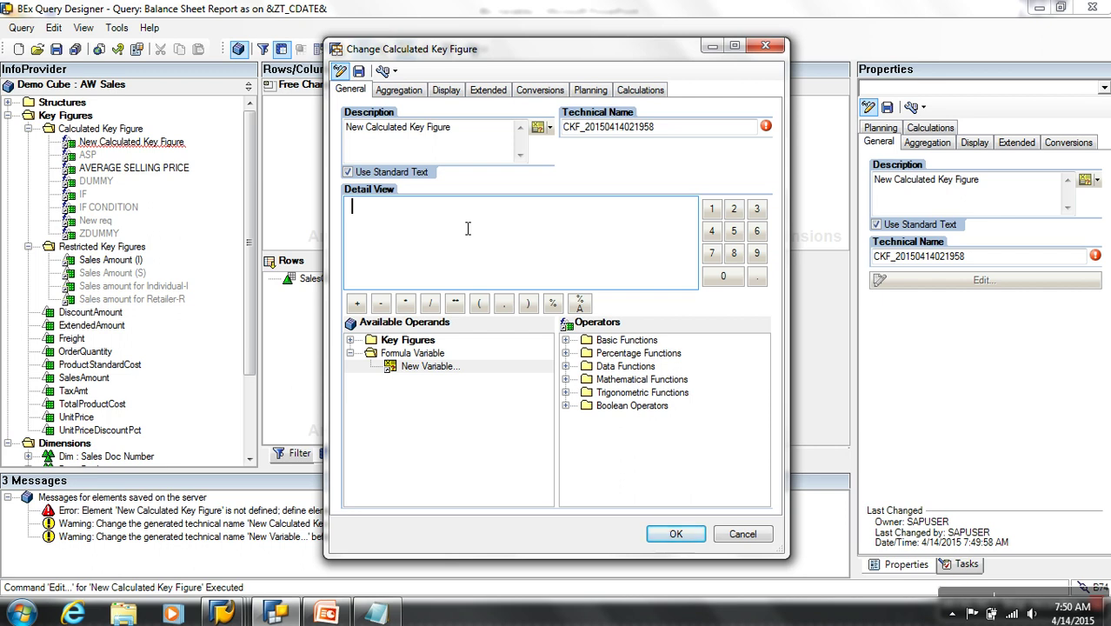
left_click(740, 535)
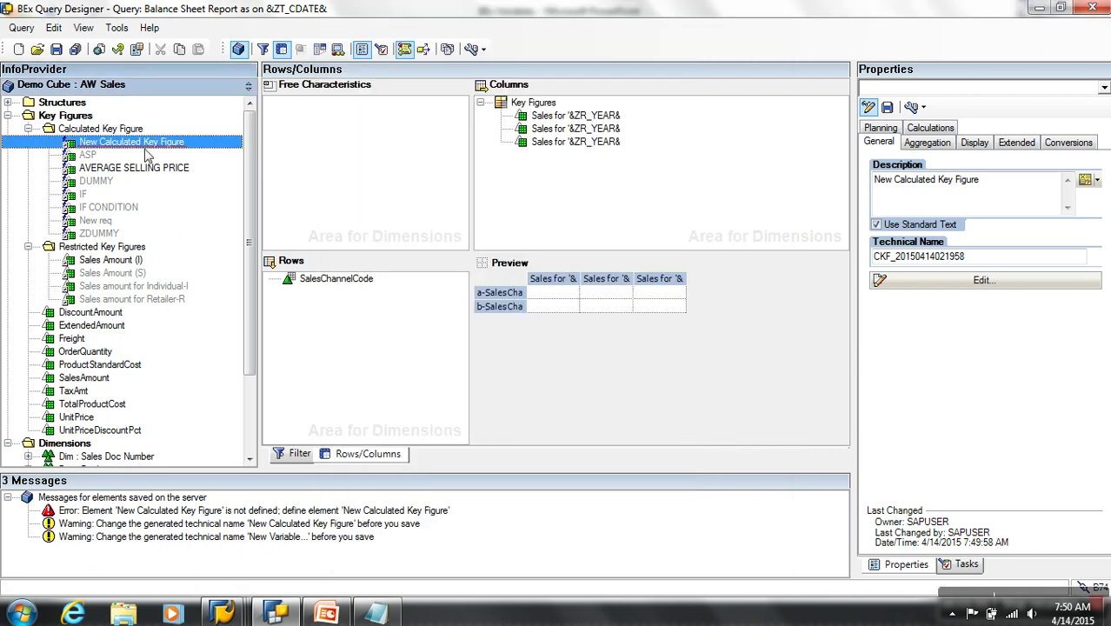
Delete the new calculated key figure from the InfoProvider tree.
right_click(146, 138)
right_click(132, 145)
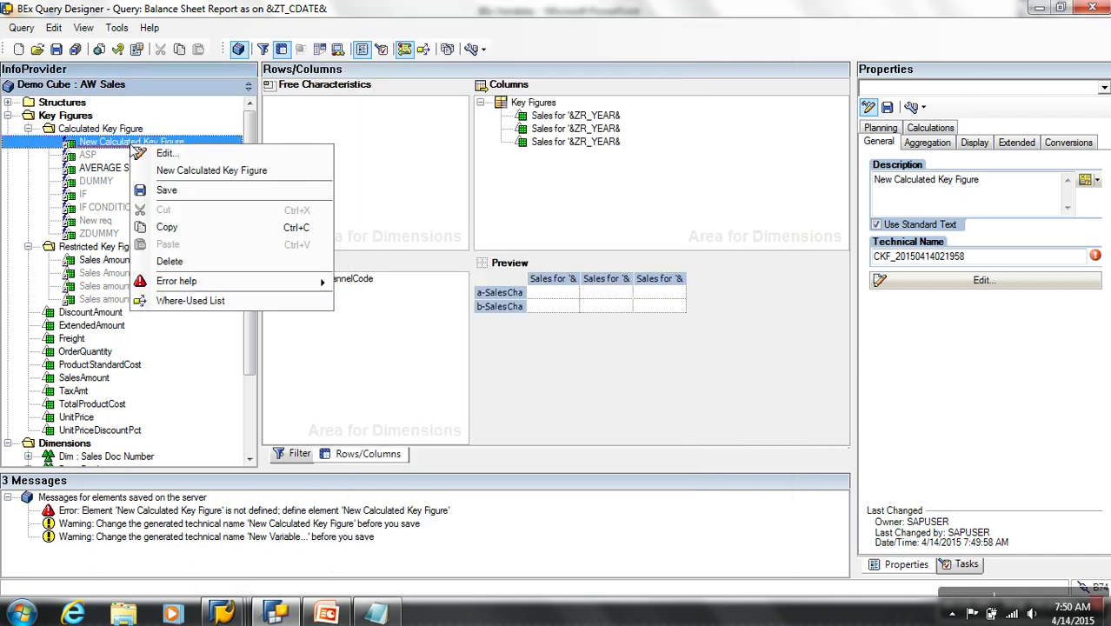
left_click(170, 261)
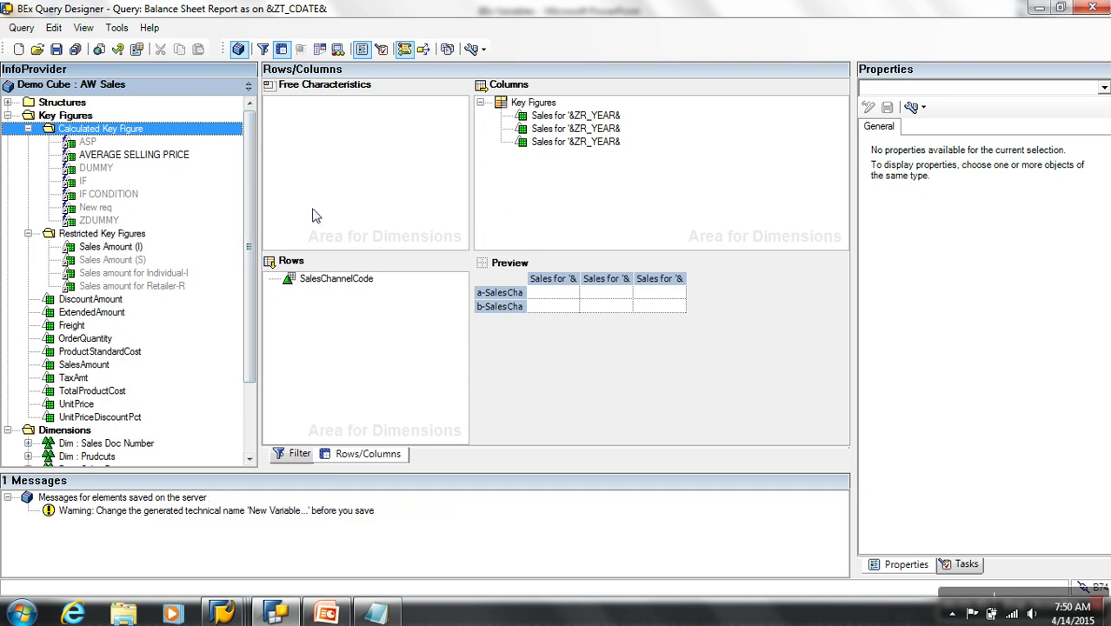
Add a new formula to the Key Figures structure in the columns and open it for editing.
right_click(554, 105)
left_click(596, 150)
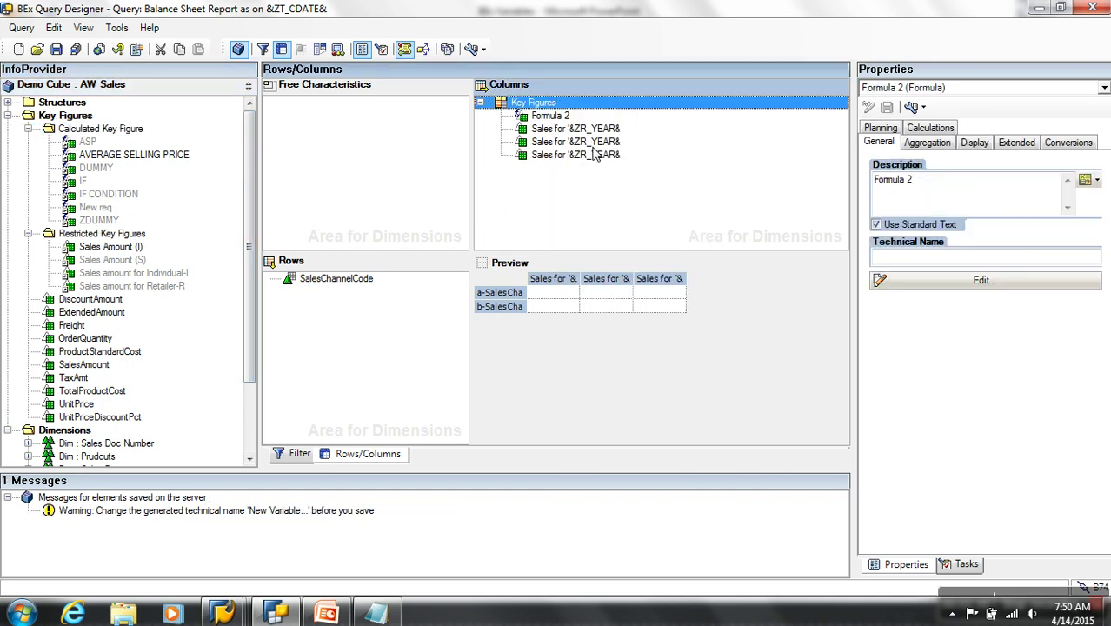
right_click(548, 117)
left_click(582, 125)
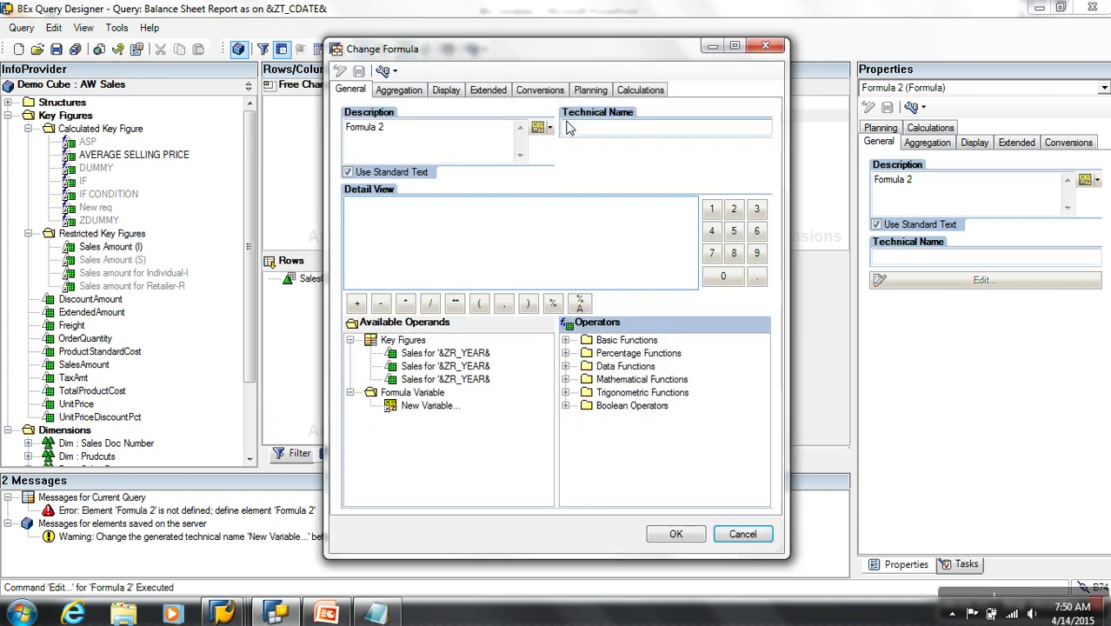
Create another formula variable among the formula's operands and view its general settings.
right_click(435, 396)
left_click(476, 421)
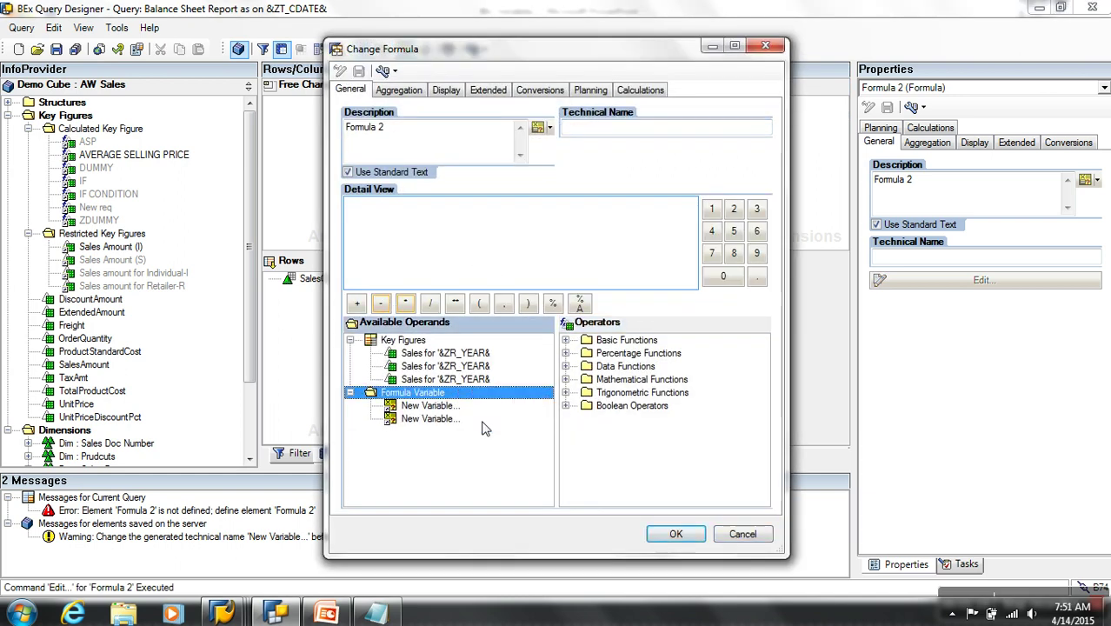
right_click(439, 420)
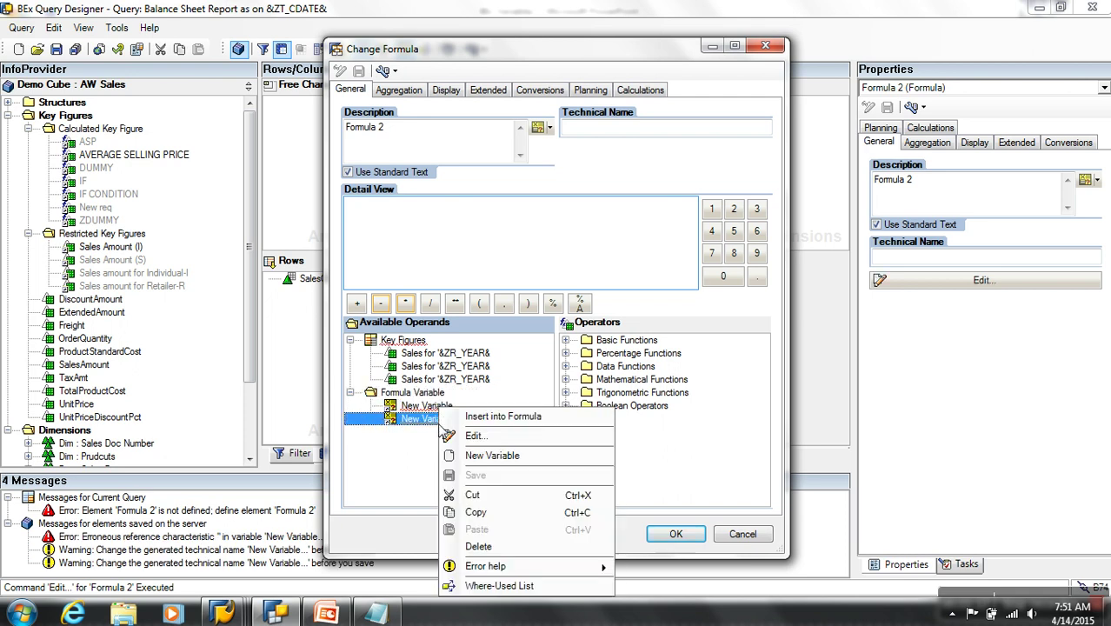
left_click(475, 436)
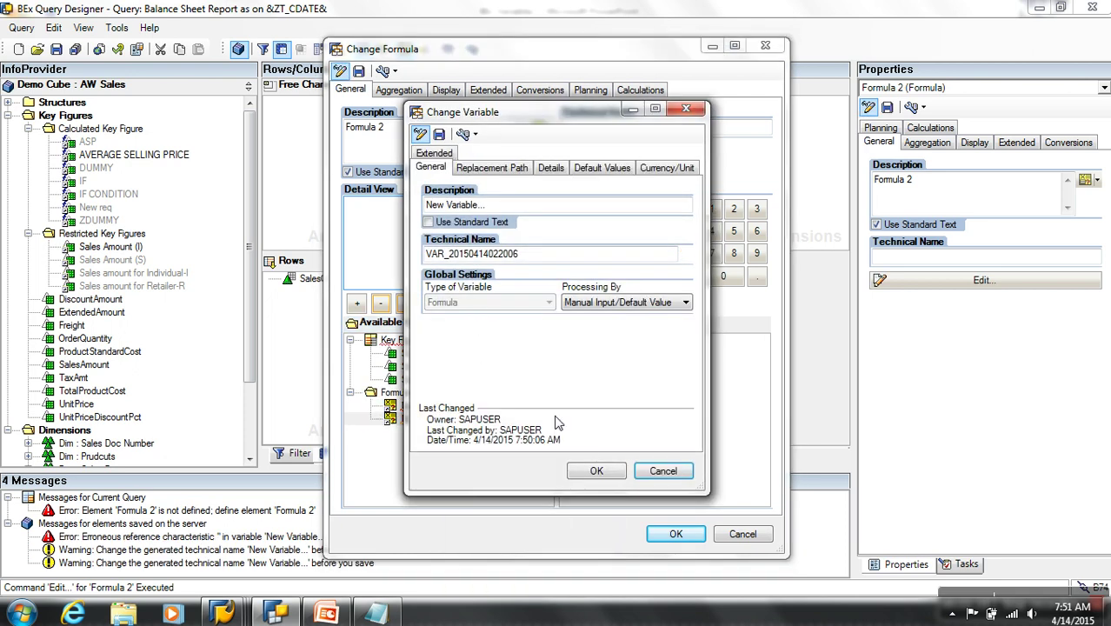
left_click(660, 471)
Try inserting the new variable into the formula's definition, and remove Formula 2 from the columns.
double_click(450, 429)
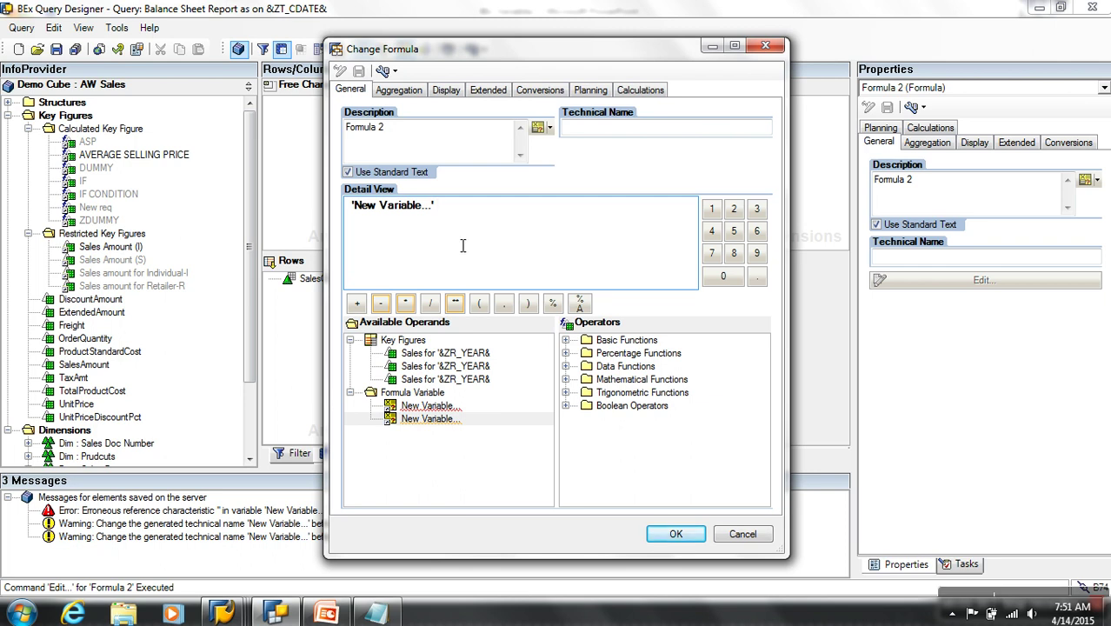
left_click(743, 533)
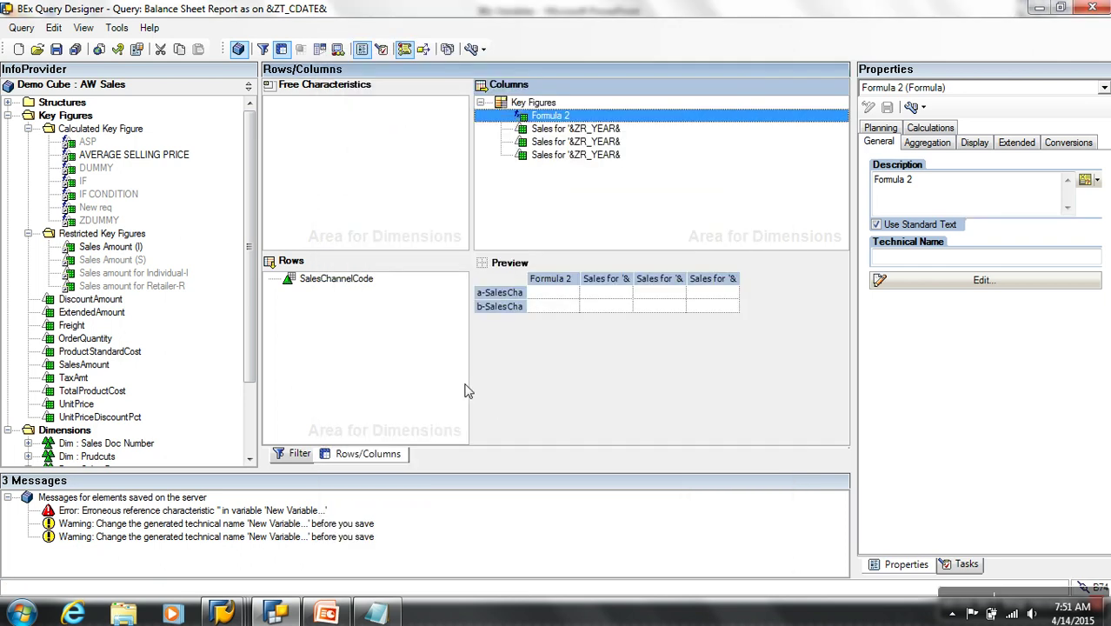
right_click(567, 116)
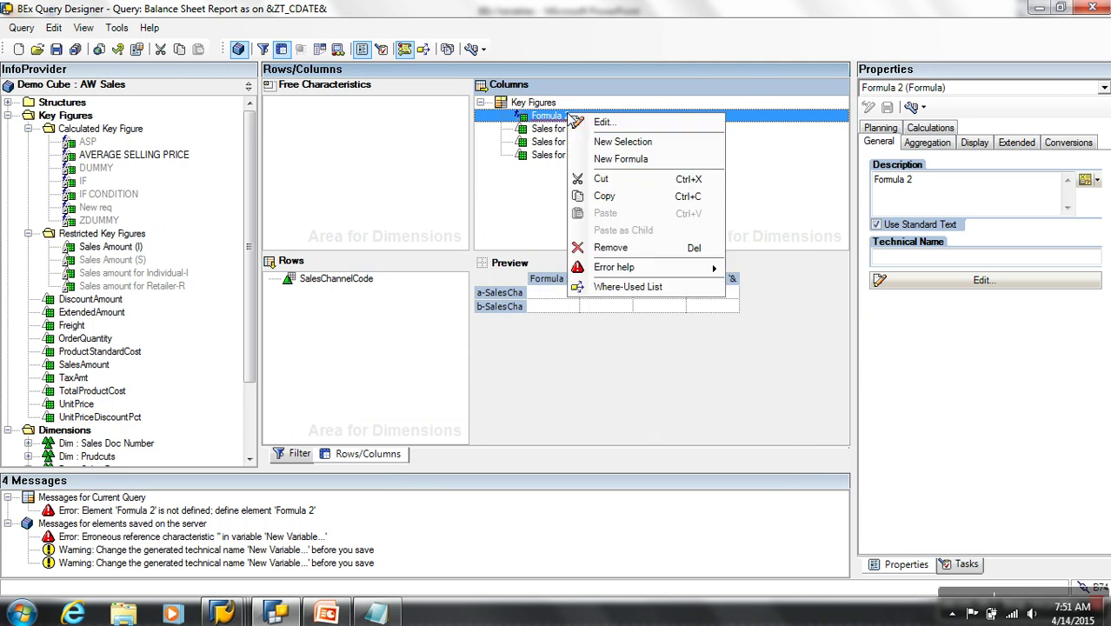
left_click(647, 247)
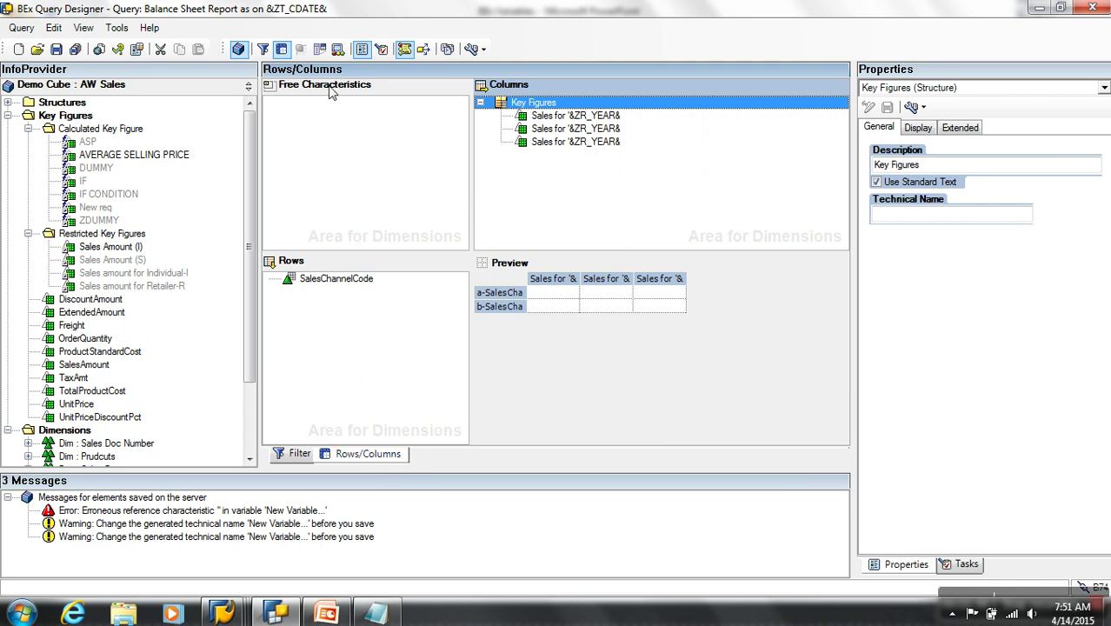
Create a new condition for the query and open its definition for editing.
left_click(319, 50)
right_click(451, 139)
left_click(489, 141)
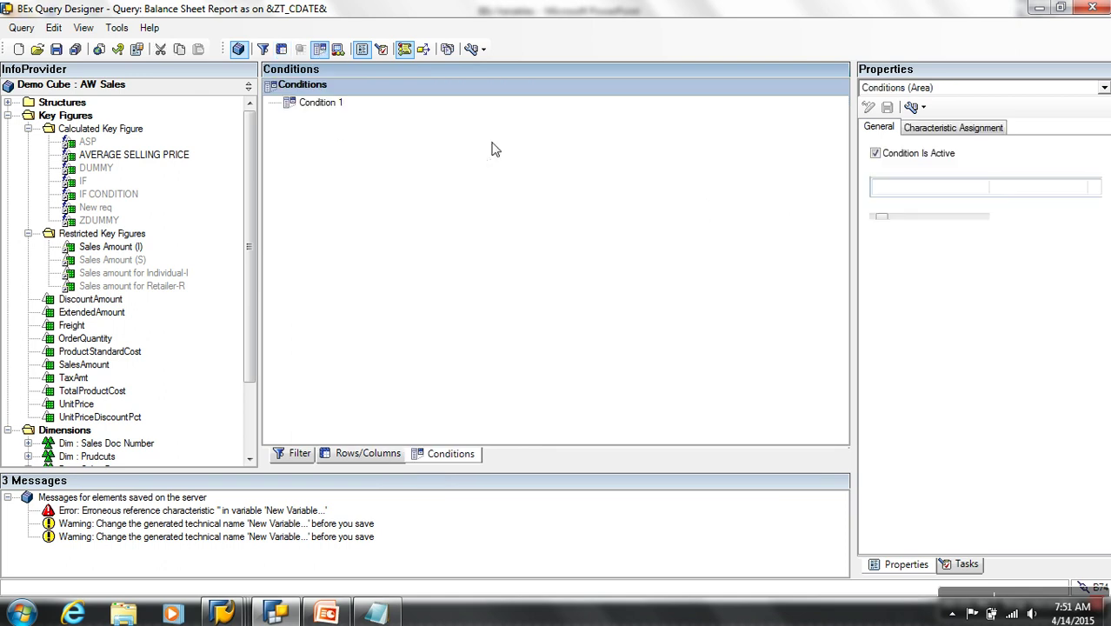
left_click(291, 107)
right_click(319, 102)
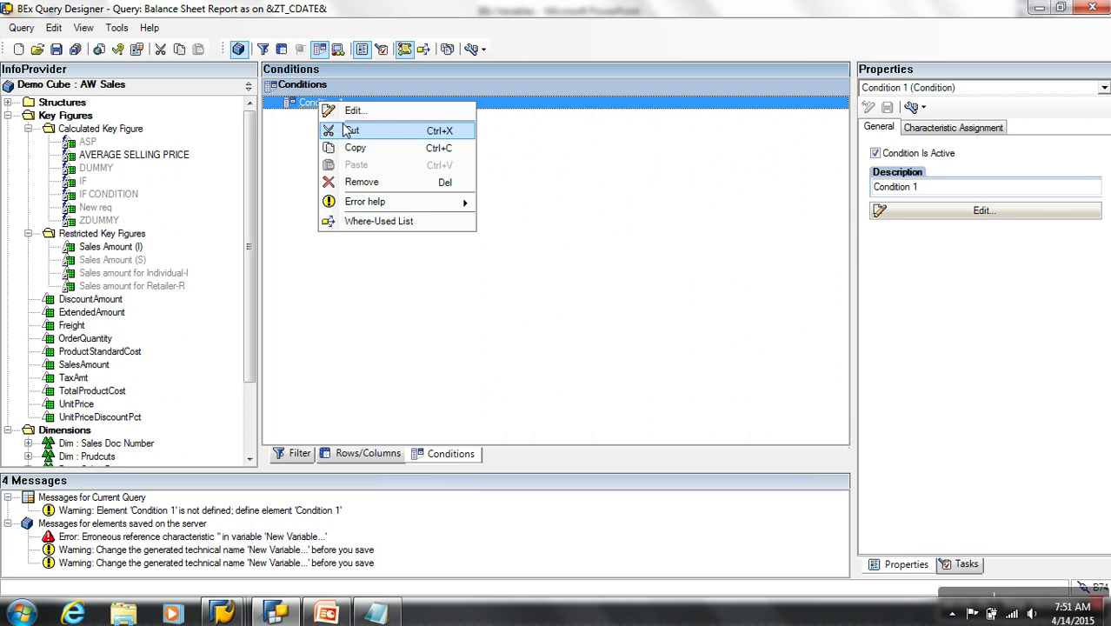
left_click(352, 111)
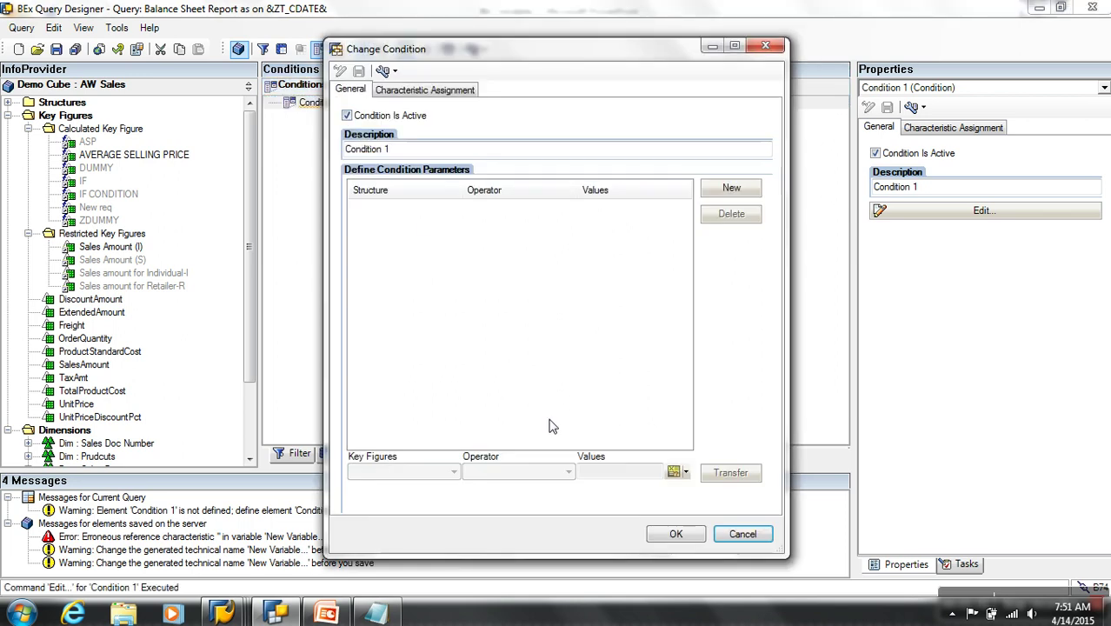
Start a new condition parameter for the key figure Sales for '&ZR_YEAR& with the Top N operator.
left_click(728, 189)
left_click_drag(589, 54, 588, 1)
double_click(580, 6)
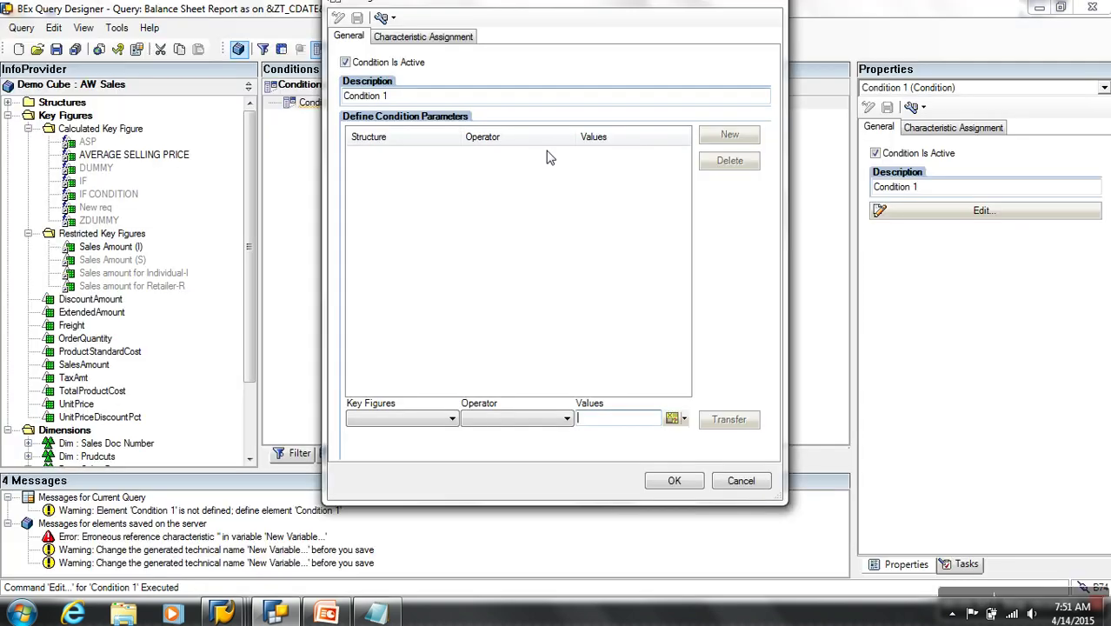
left_click(452, 419)
left_click(430, 441)
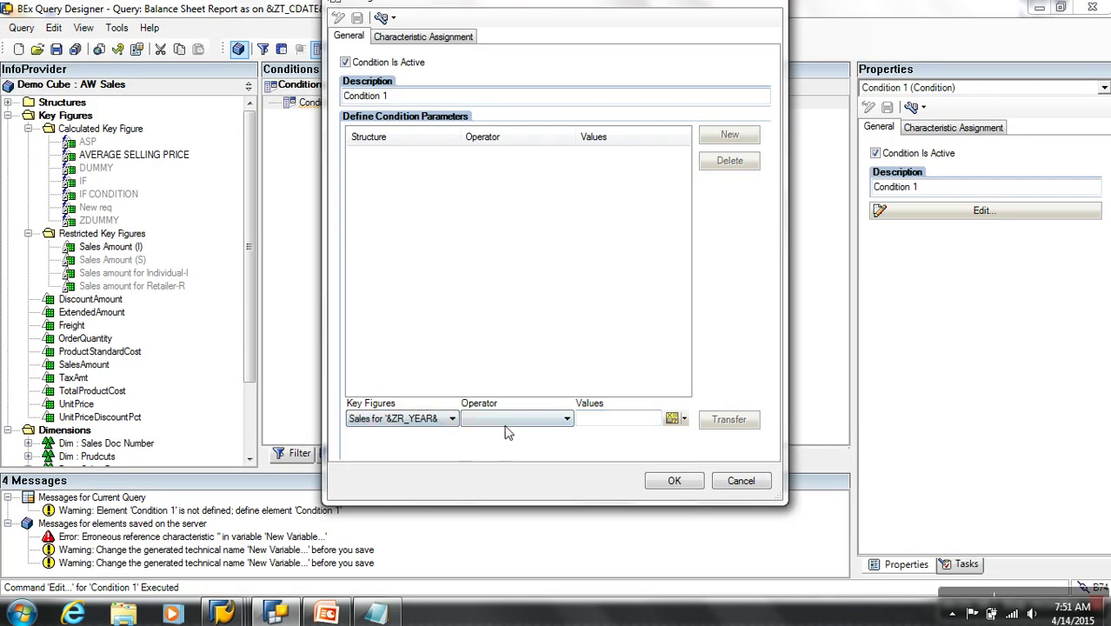
left_click(506, 421)
left_click(493, 529)
View the formula variables selectable as the condition's value, and cancel the condition edit.
left_click(620, 421)
left_click(674, 420)
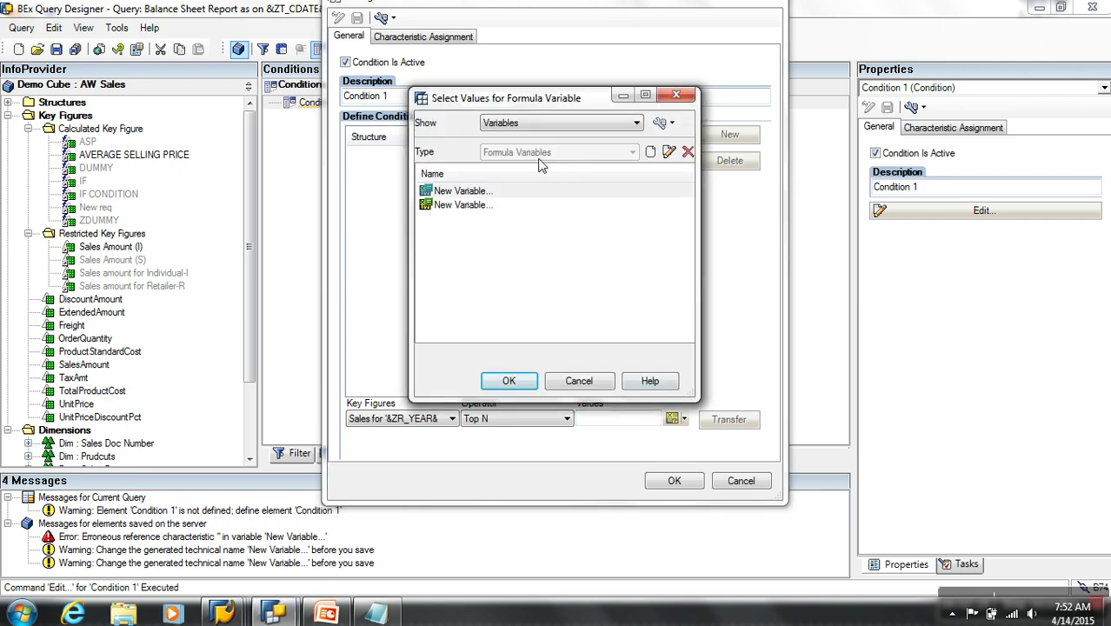
left_click(574, 383)
left_click(735, 483)
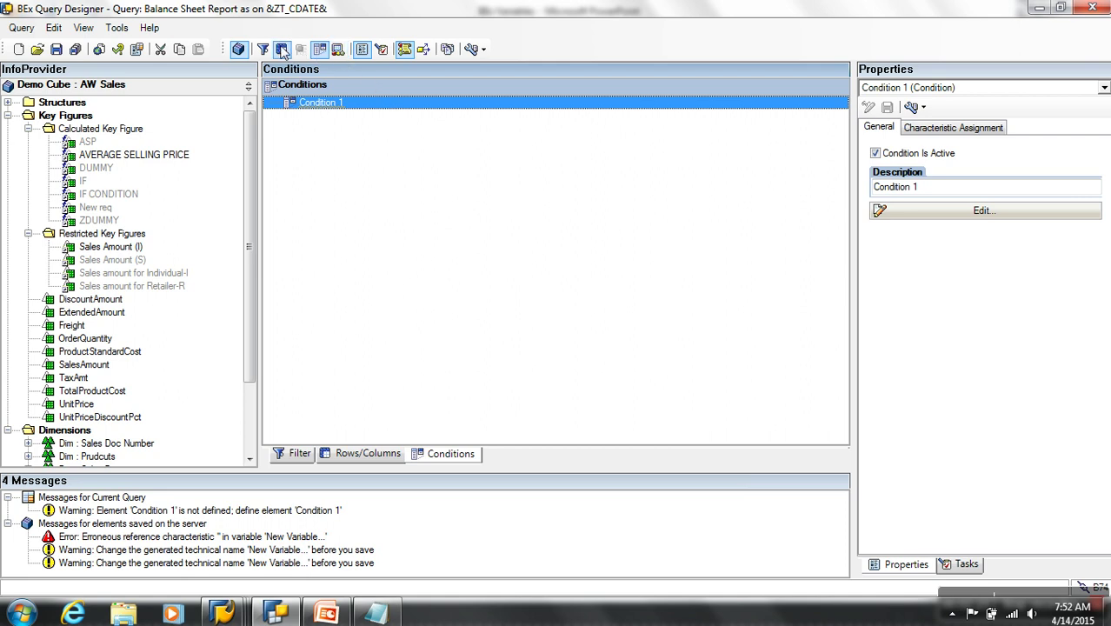
Create a new exception for the query and open its definition for editing.
left_click(337, 52)
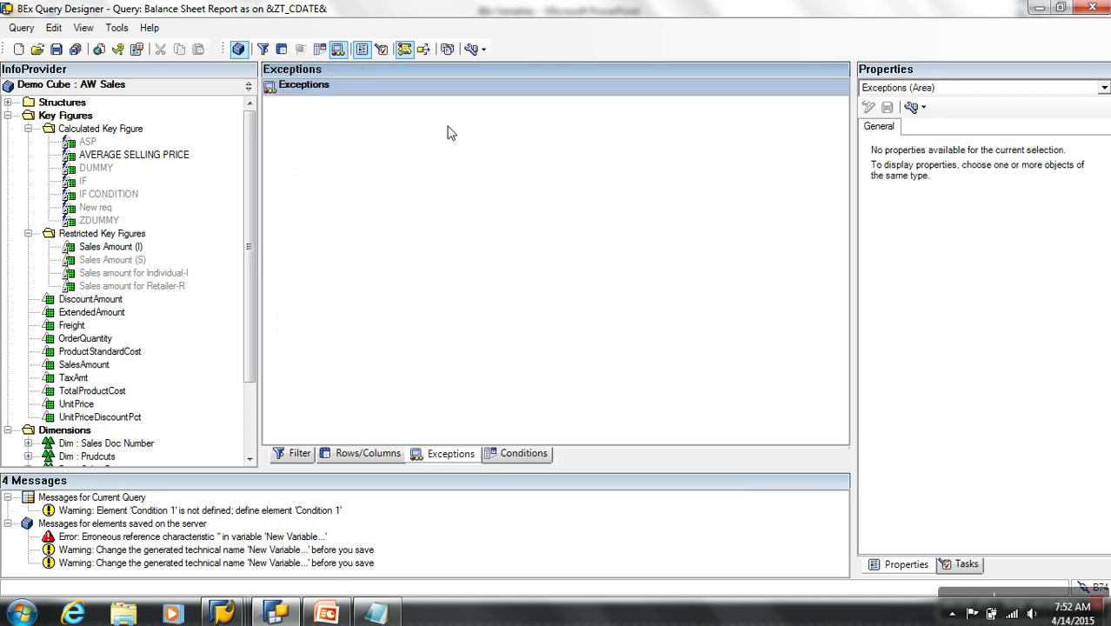
right_click(487, 157)
left_click(522, 159)
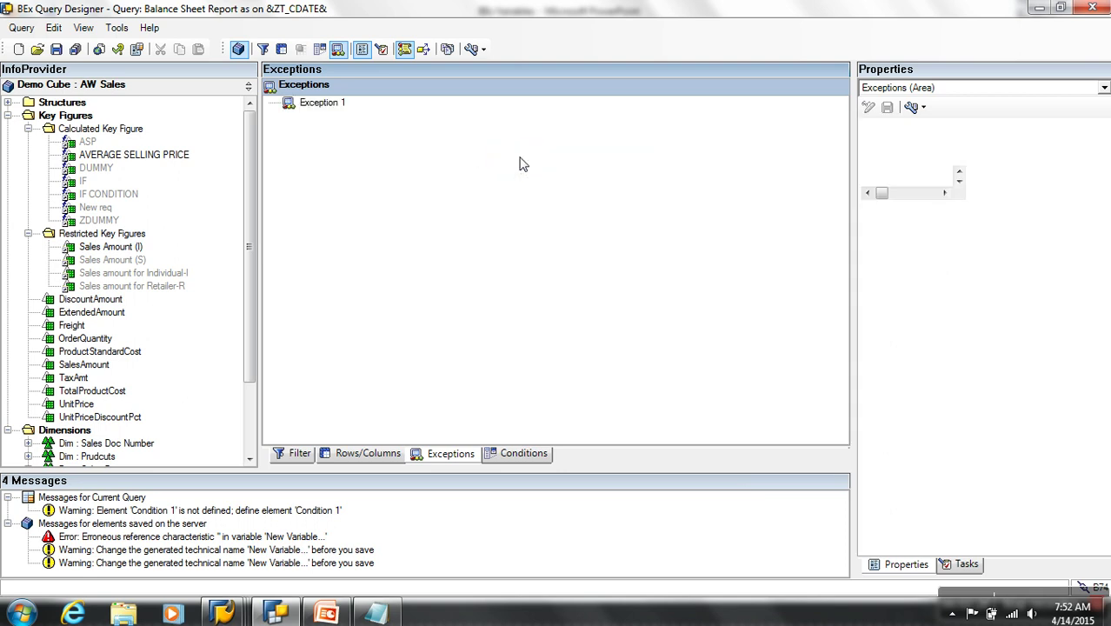
right_click(331, 106)
left_click(335, 112)
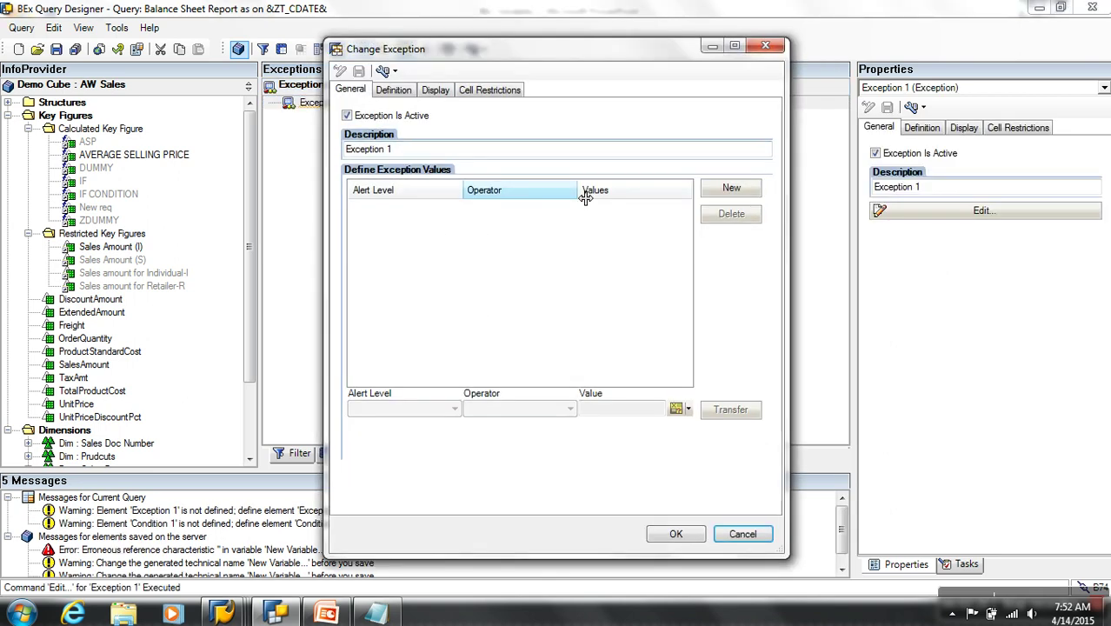
Start a new exception value with alert level Good 1 and the Between operator.
left_click(723, 193)
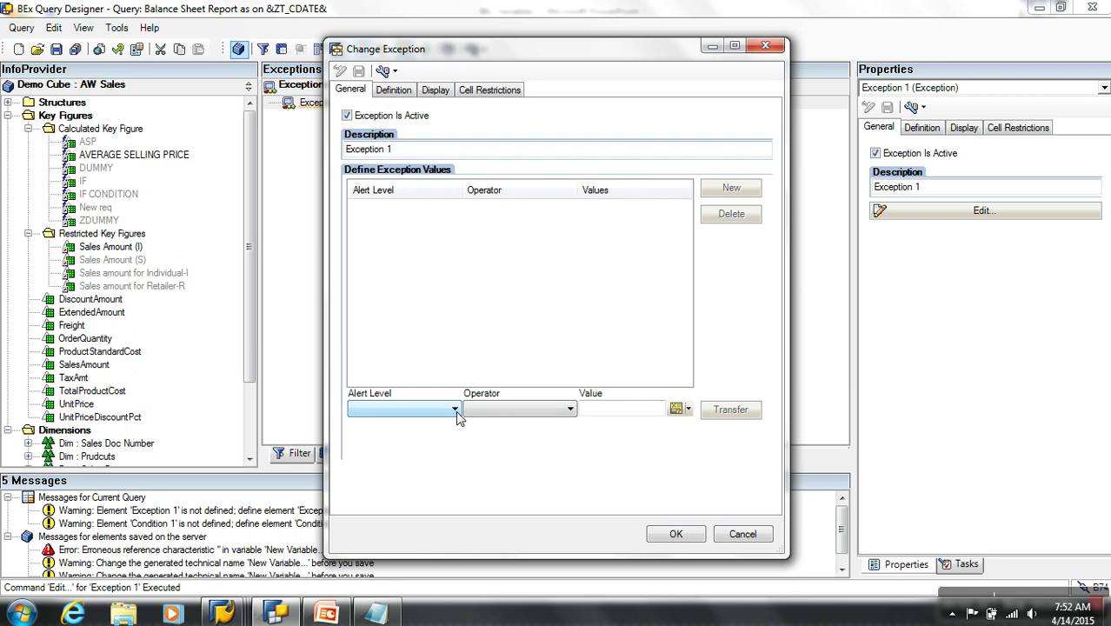
left_click(454, 409)
left_click(443, 427)
left_click(473, 410)
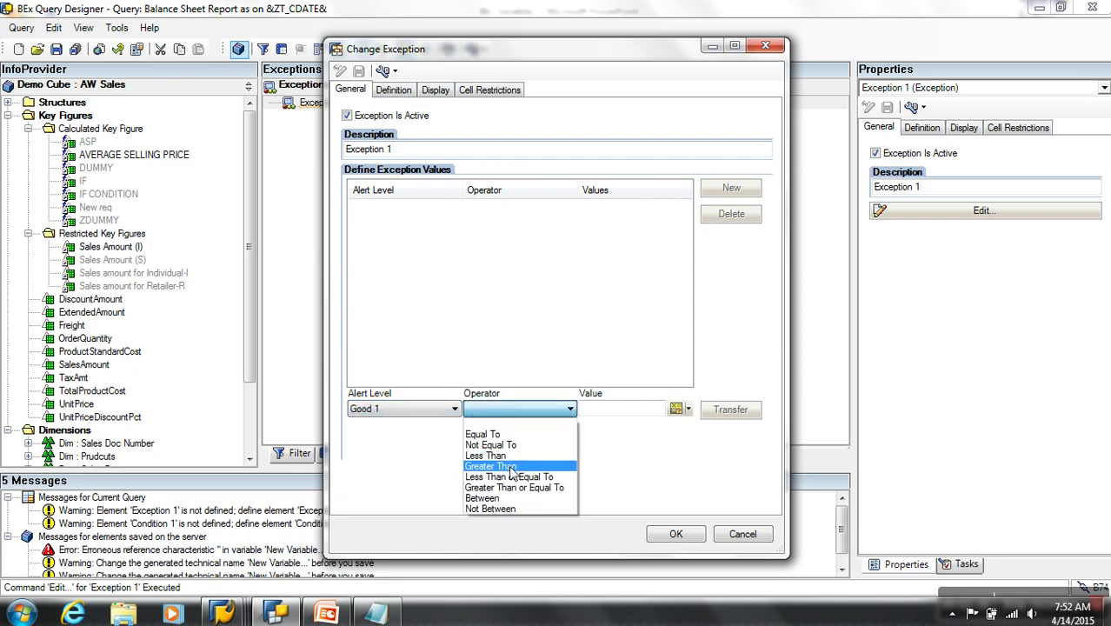
left_click(488, 498)
View the formula variables selectable as the exception's From Value, and cancel the exception edit.
left_click(643, 411)
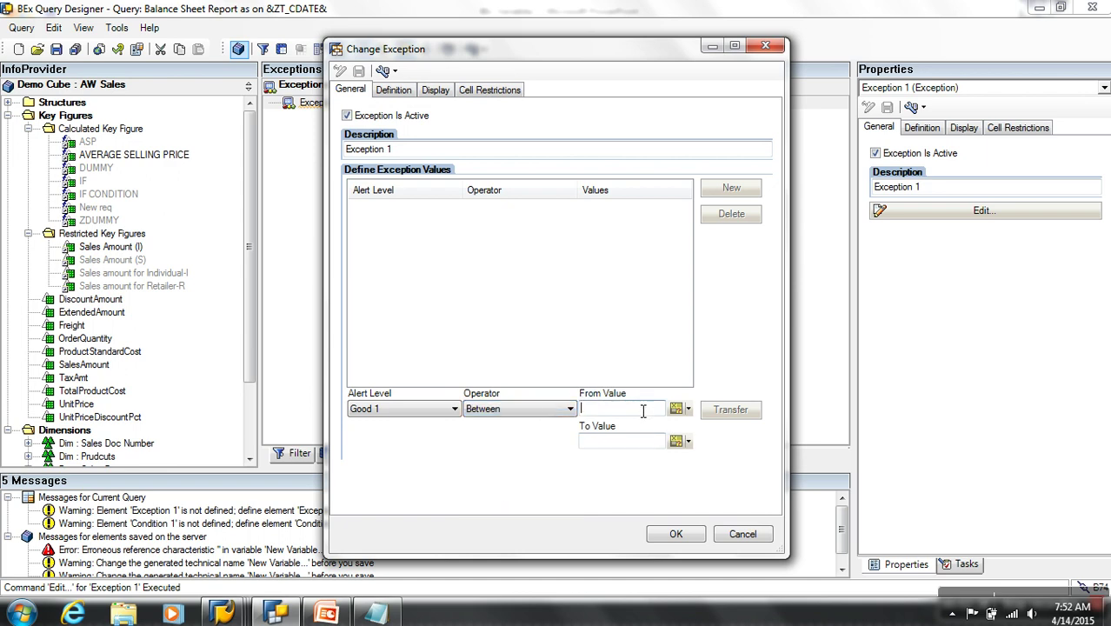
left_click(627, 440)
left_click(676, 408)
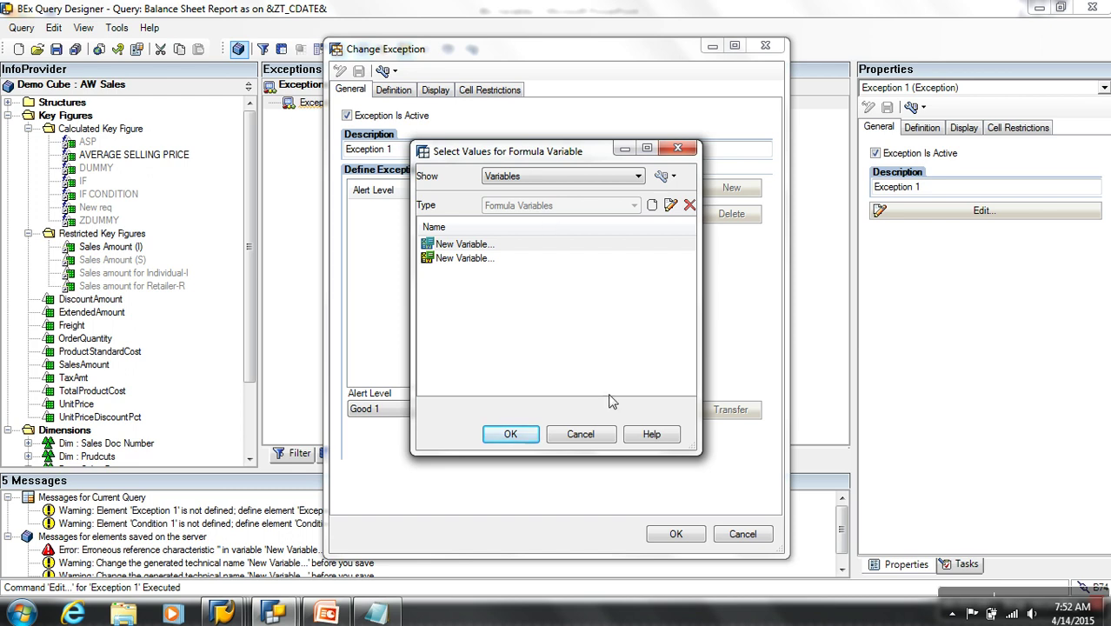
left_click(582, 435)
left_click(741, 534)
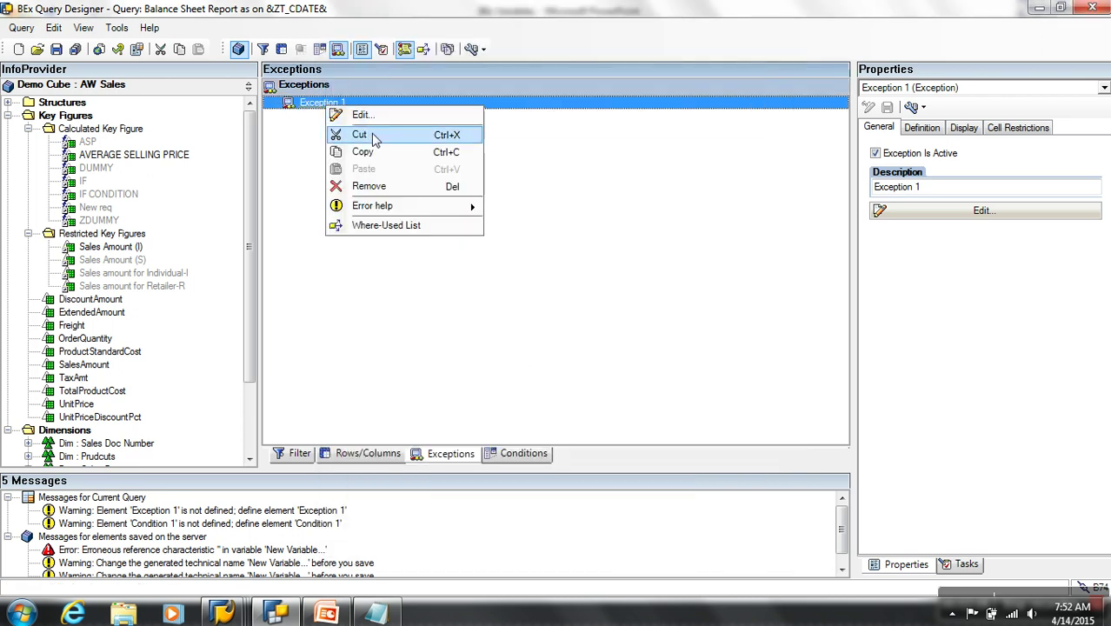
Remove the new exception and the new condition from the query.
left_click(368, 185)
left_click(521, 453)
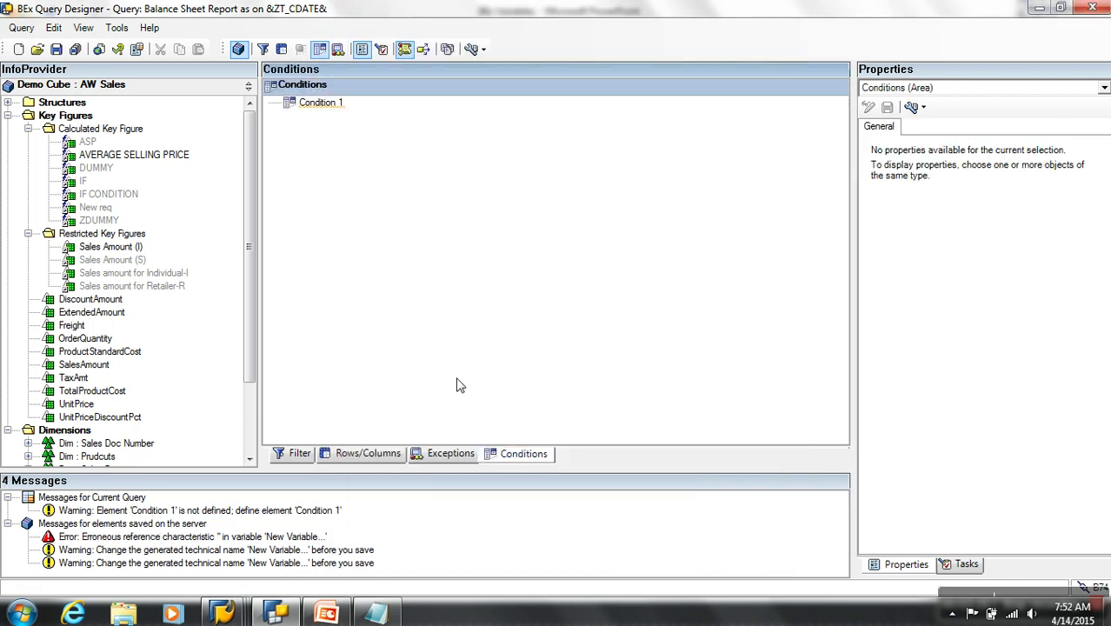
right_click(309, 105)
left_click(351, 184)
Return to the query's Rows/Columns layout and switch to the BEx Variables presentation in PowerPoint.
left_click(373, 453)
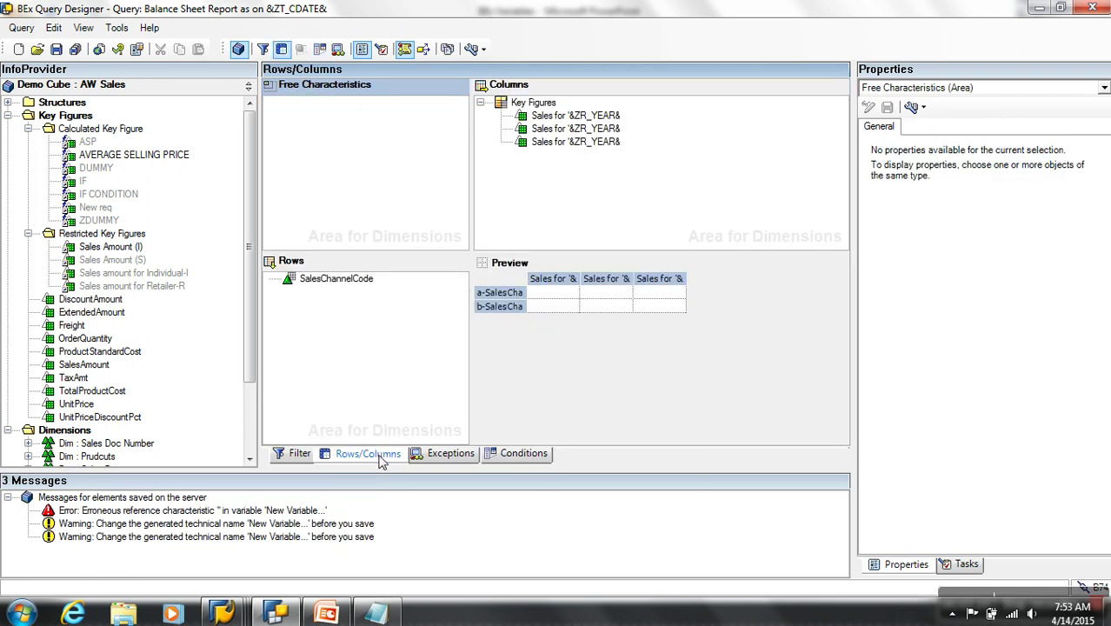
left_click(326, 613)
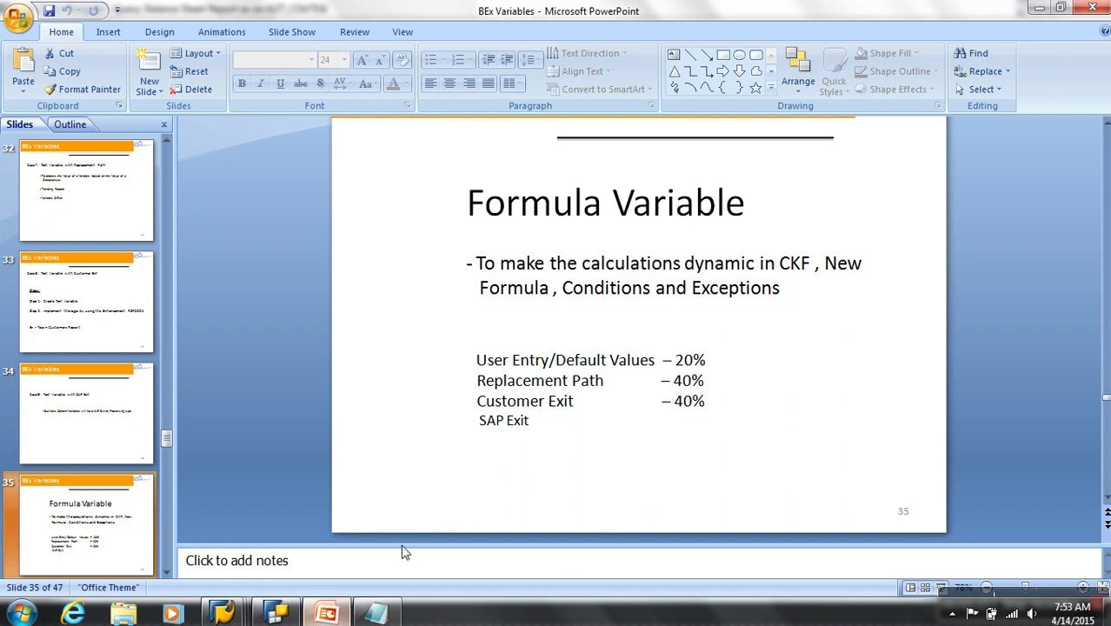